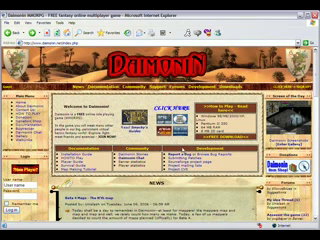
# Go to Daimonin Downloads and follow the Beta 3 Windows server link to SourceForge.
pyautogui.click(231, 88)
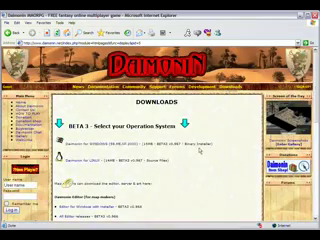
pyautogui.scroll(-3, 191, 138)
pyautogui.scroll(-2, 191, 138)
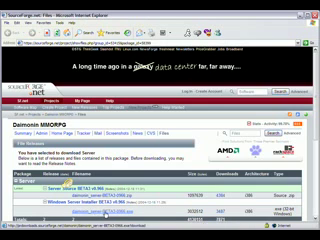
# Pick daimonin_server-BETA3-0966.exe and download it from the easynews mirror.
pyautogui.click(125, 211)
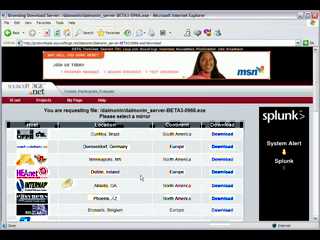
pyautogui.click(217, 198)
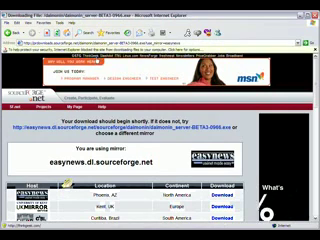
# Save daimonin_server-BETA3-0966.exe to the Desktop, overwriting the existing copy.
pyautogui.rightClick(103, 128)
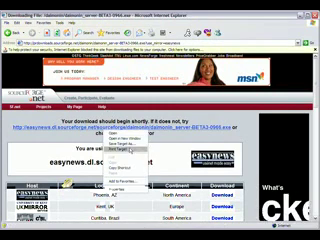
pyautogui.click(120, 148)
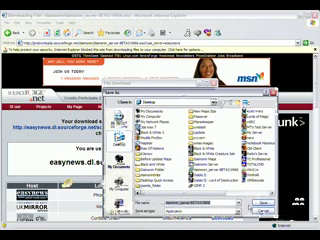
pyautogui.press('Return')
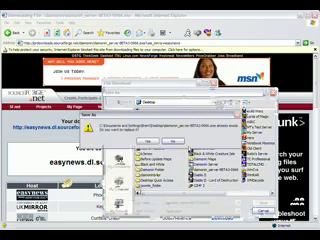
pyautogui.press('Return')
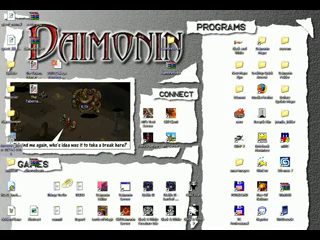
# Launch the server installer, accept the license, and keep the default install folder.
pyautogui.doubleClick(10, 36)
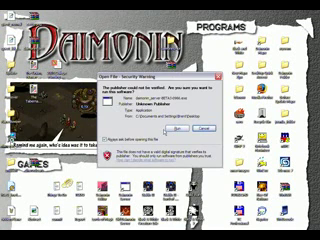
pyautogui.click(176, 128)
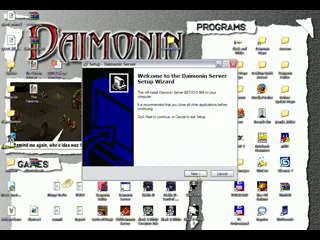
pyautogui.click(195, 173)
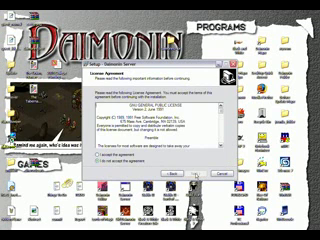
pyautogui.click(97, 155)
pyautogui.click(196, 174)
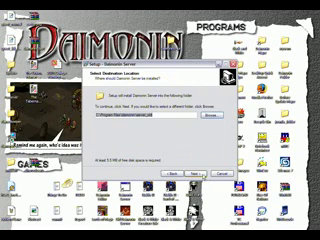
pyautogui.click(195, 174)
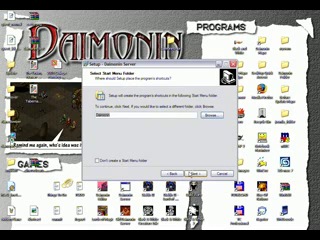
# Skip the Start Menu folder, install the files, and finish the wizard.
pyautogui.click(98, 159)
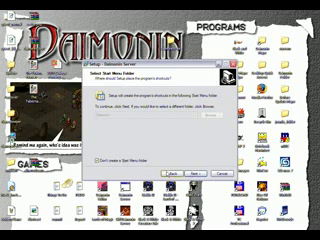
pyautogui.click(195, 174)
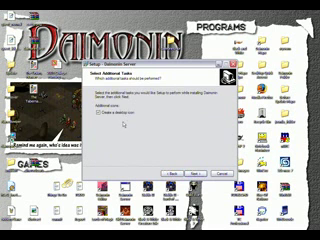
pyautogui.press('Return')
pyautogui.press('Return')
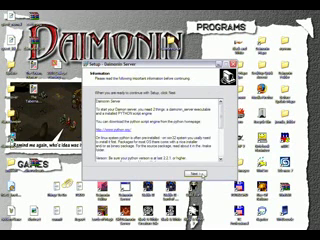
pyautogui.click(197, 174)
pyautogui.click(197, 174)
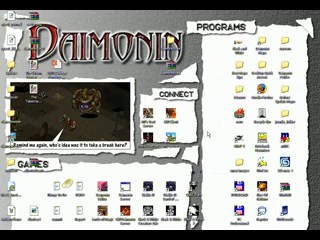
# Browse to daimonin > server_old > data and select dm_file.
pyautogui.doubleClick(195, 213)
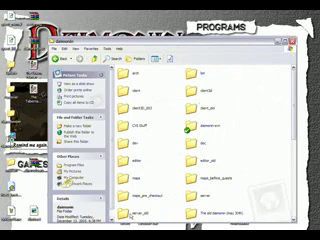
pyautogui.click(140, 213)
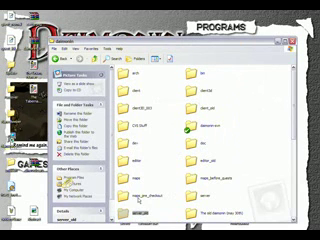
pyautogui.doubleClick(140, 213)
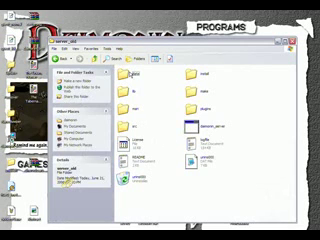
pyautogui.doubleClick(133, 75)
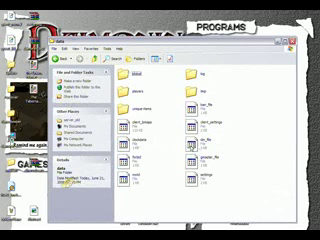
pyautogui.click(205, 141)
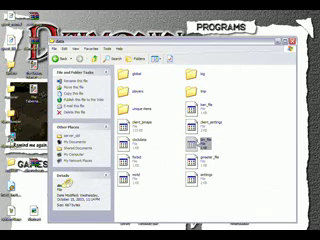
# Open dm_file with WordPad from the Open With list.
pyautogui.doubleClick(205, 141)
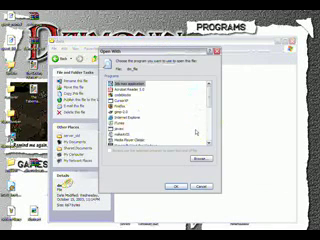
pyautogui.scroll(-3, 159, 112)
pyautogui.click(120, 141)
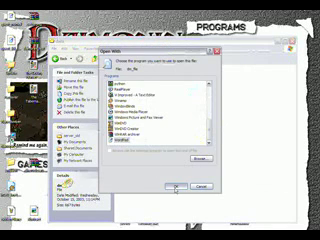
pyautogui.click(176, 185)
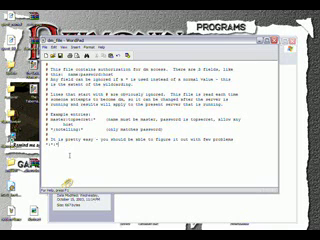
# Save dm_file, close WordPad, and deselect the file in the data folder.
pyautogui.click(44, 46)
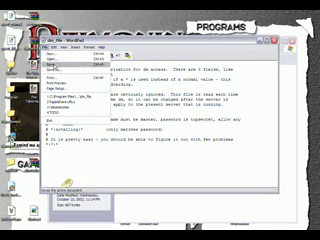
pyautogui.click(50, 62)
pyautogui.click(288, 40)
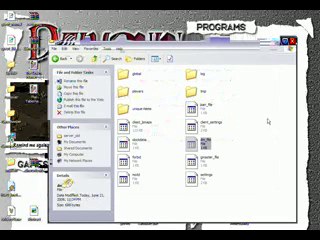
pyautogui.click(268, 122)
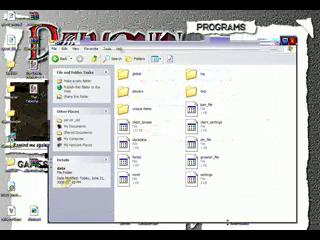